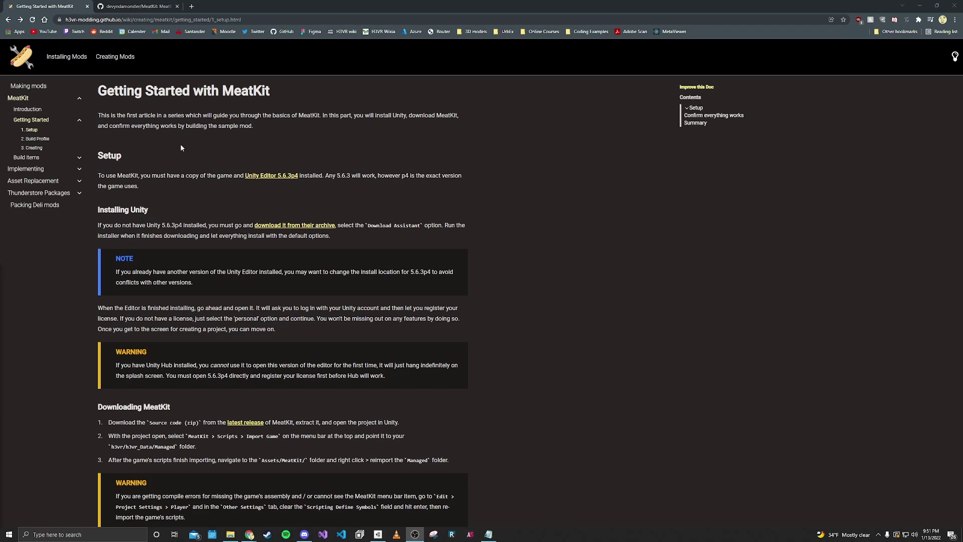
Review the Unity 5.6.3p4 patch release page, then go back to the MeatKit Getting Started guide
click(284, 179)
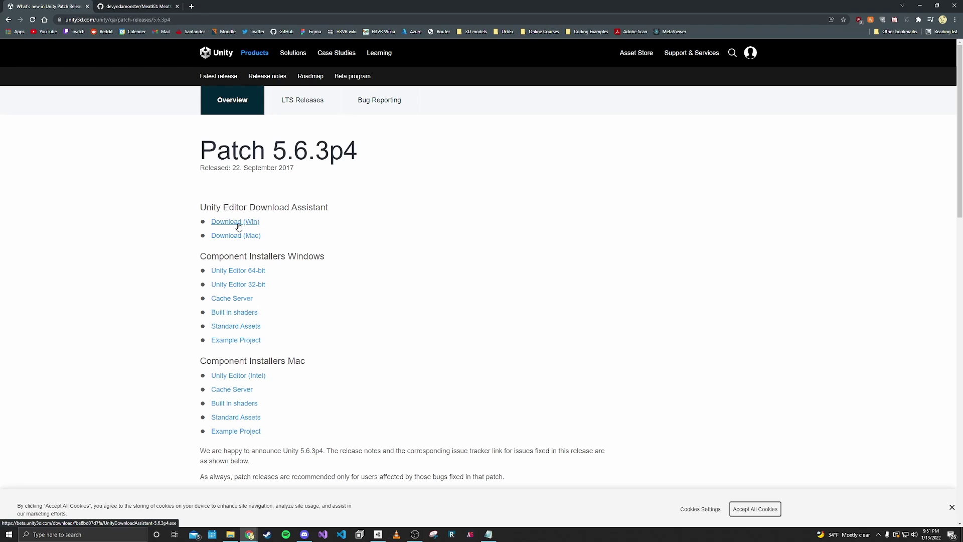
click(8, 21)
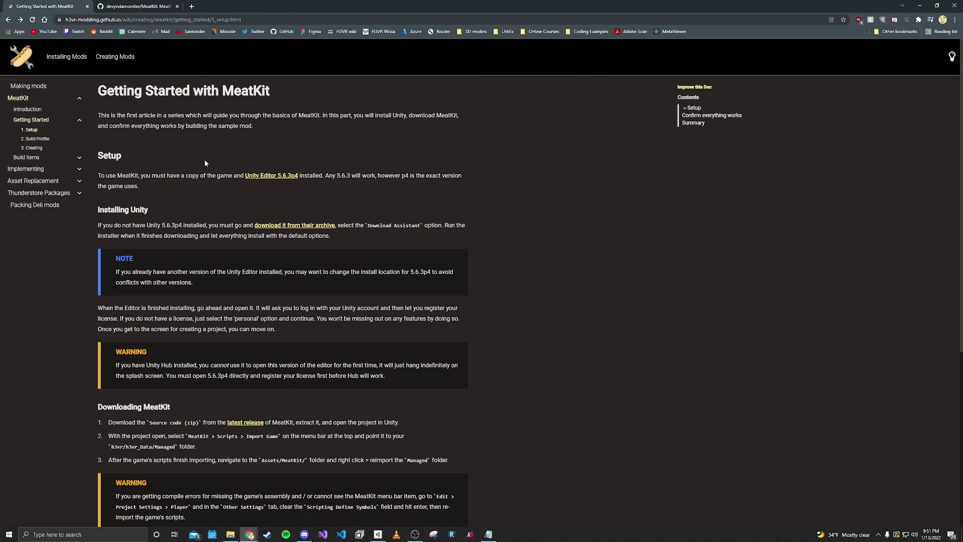
Download the MeatKit GitHub repository as a ZIP, saved as MeatKit-main (8).zip
click(135, 8)
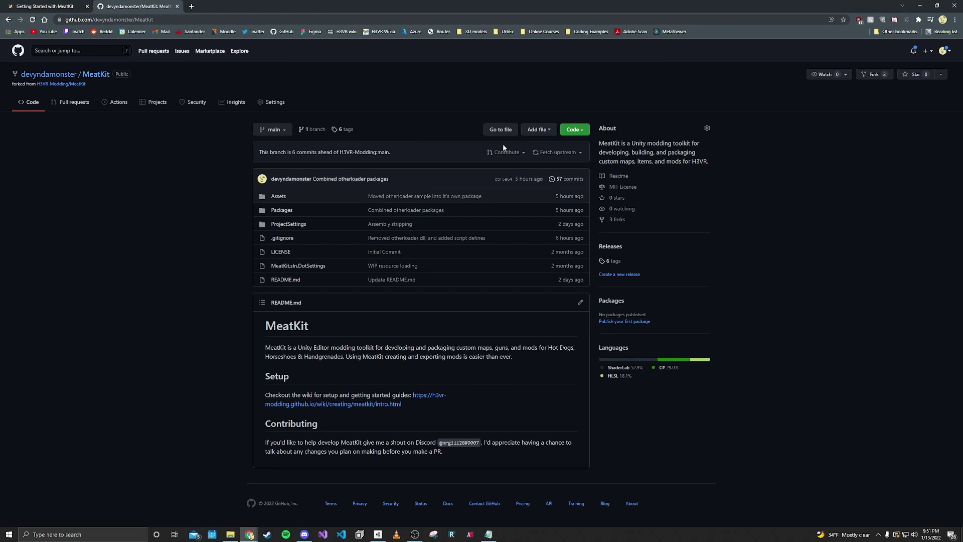
click(583, 131)
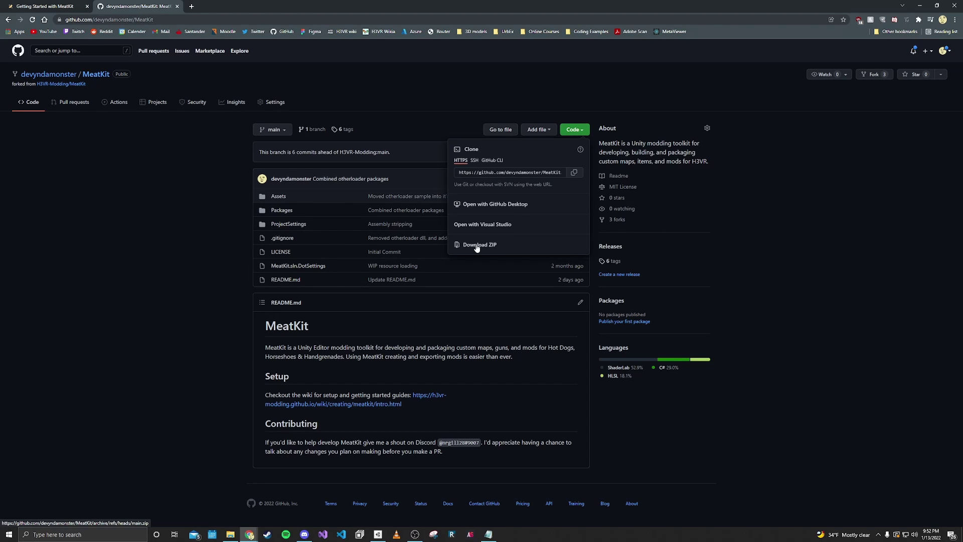
click(477, 245)
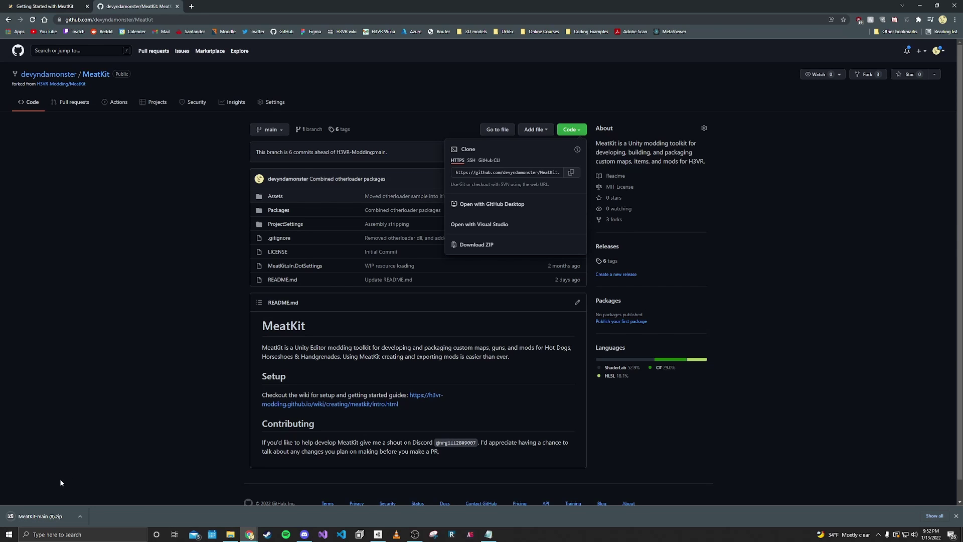
Extract MeatKit-main from the zip into Documents\Unity Projects and check its contents
click(47, 515)
drag(250, 112, 142, 93)
click(231, 534)
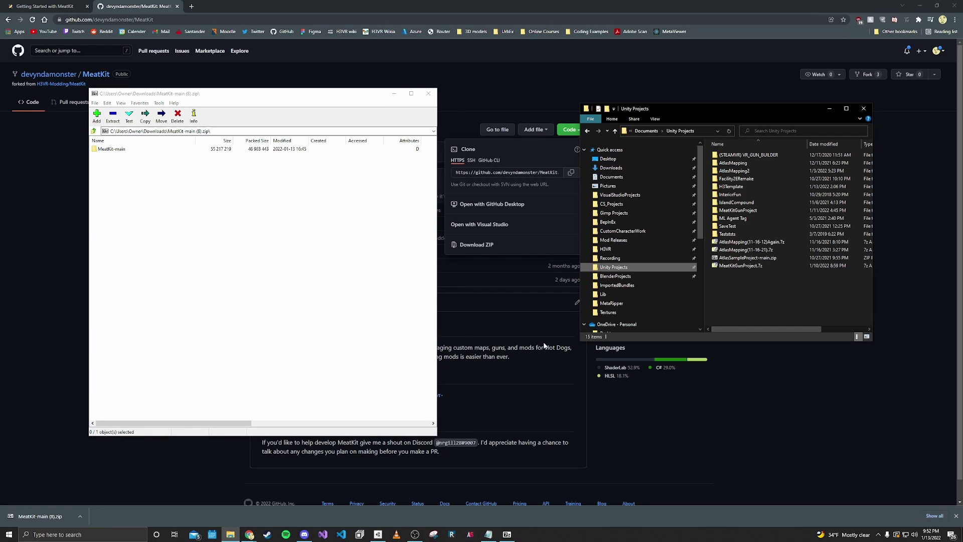
drag(112, 148, 746, 283)
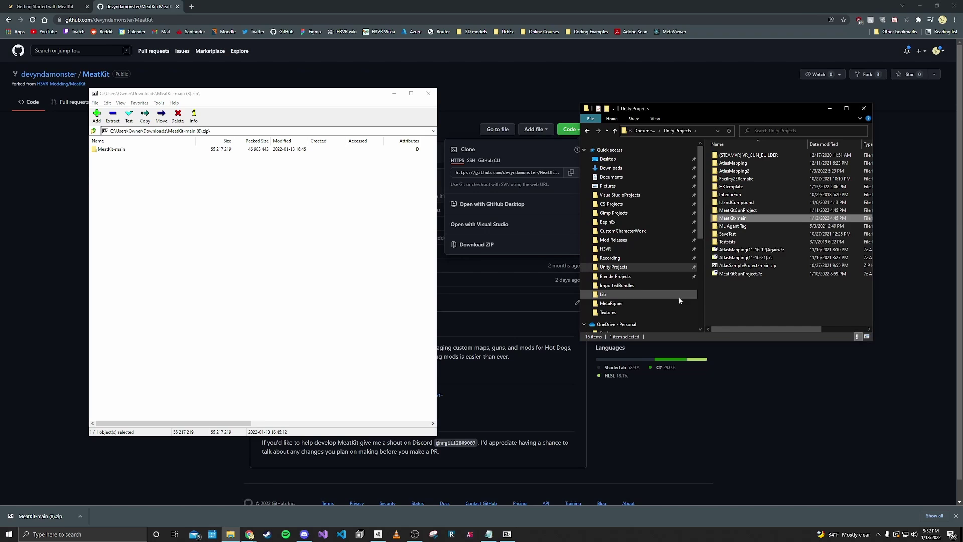
double_click(735, 211)
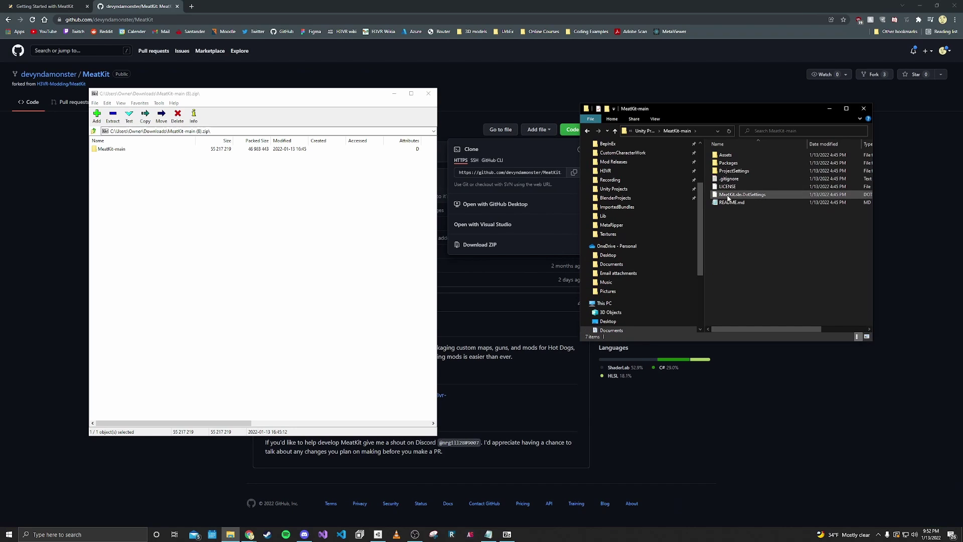
click(587, 132)
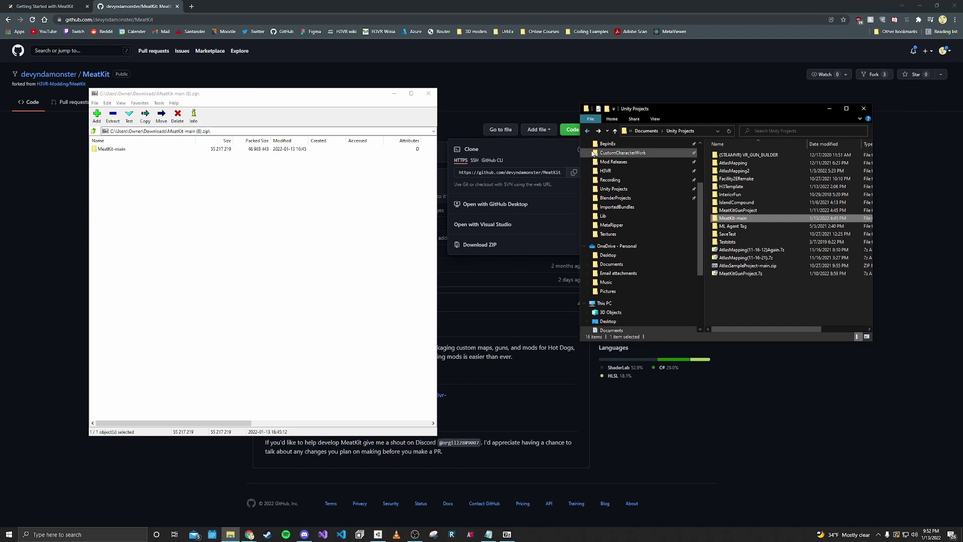
Add the MeatKit-main folder to Unity Hub's projects list and open it in Unity 5.6.3p4
click(378, 534)
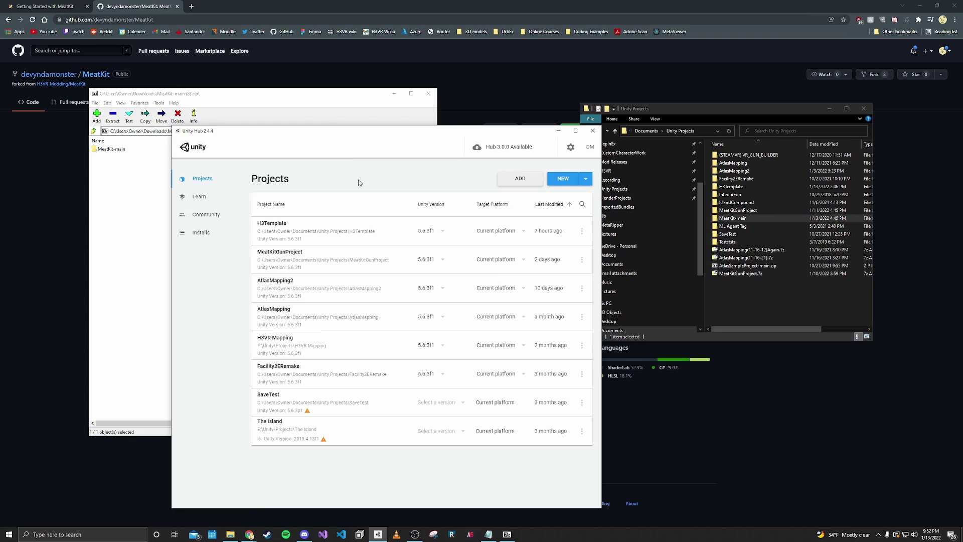
drag(338, 134, 336, 85)
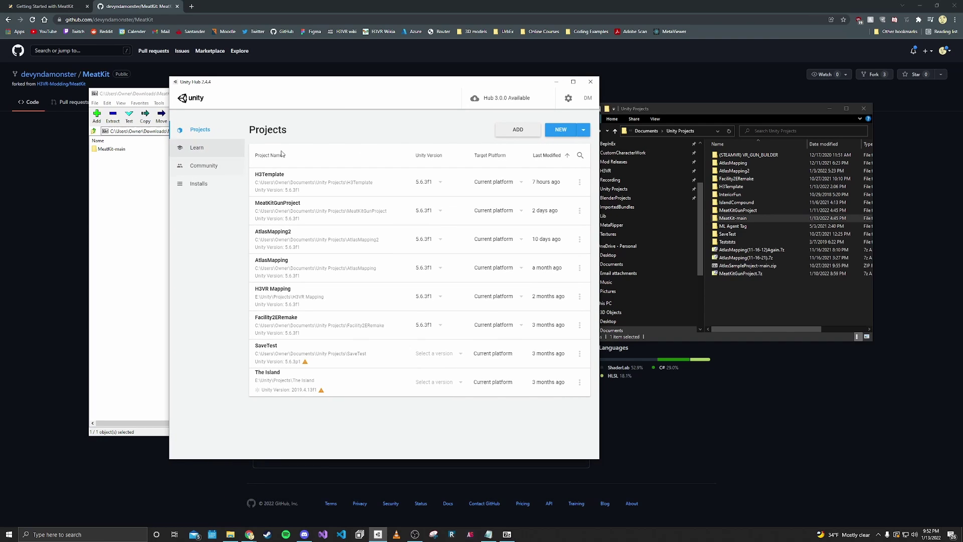
click(511, 131)
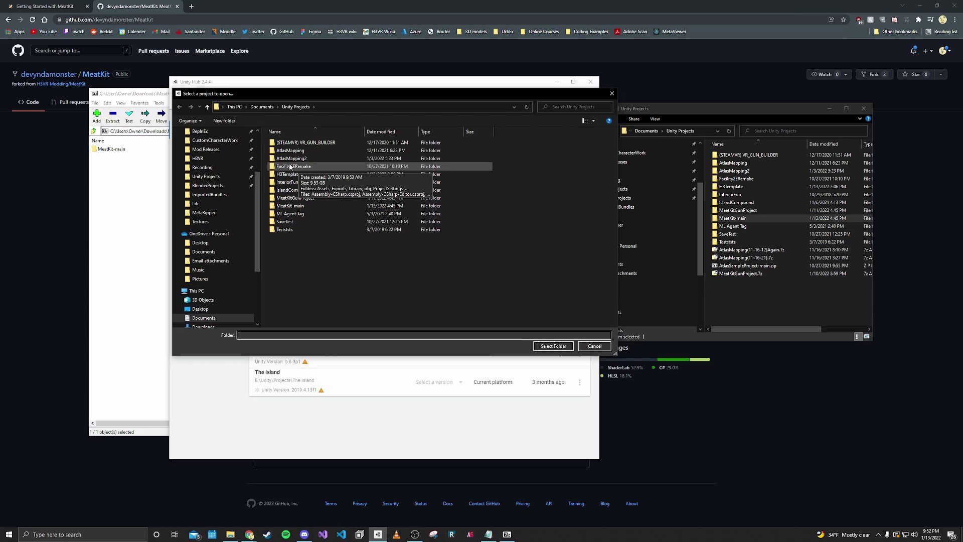
click(284, 207)
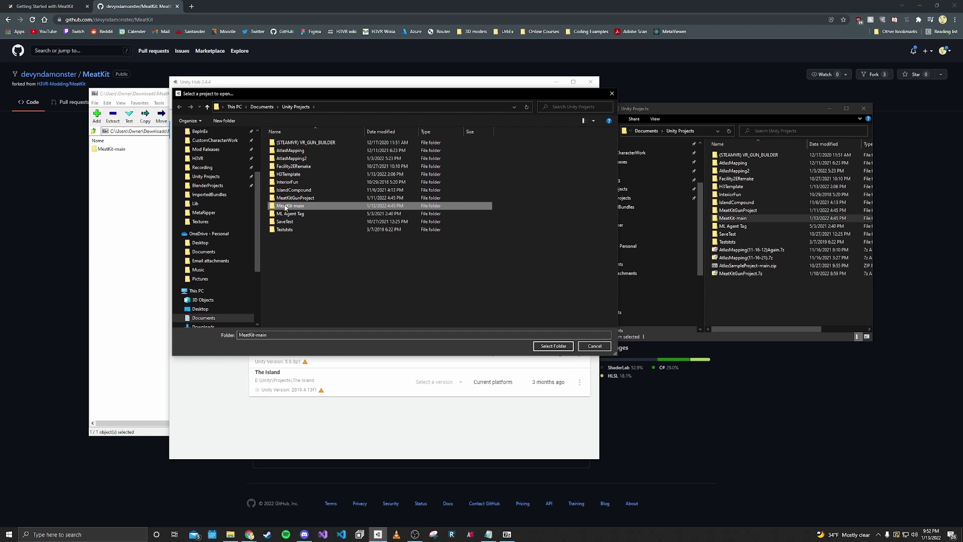
double_click(285, 207)
click(542, 343)
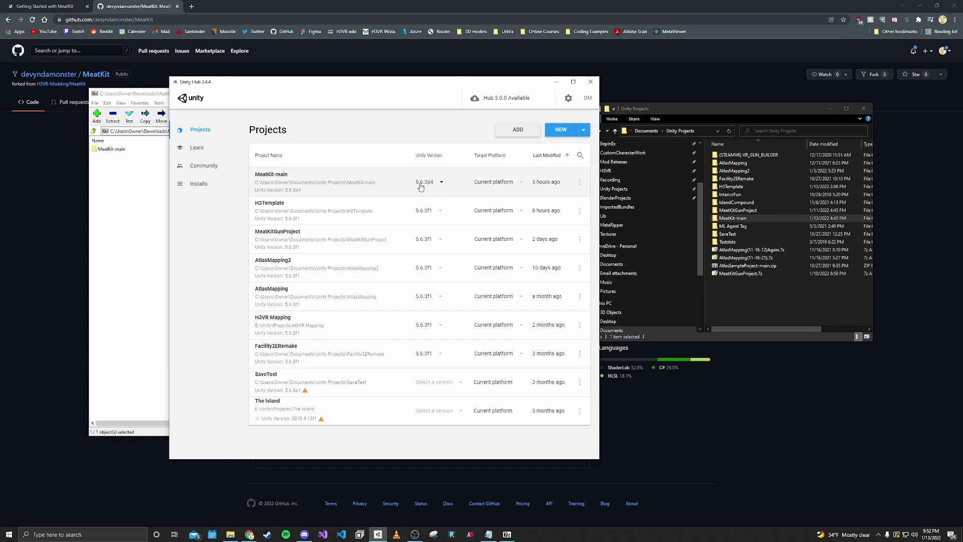
click(300, 179)
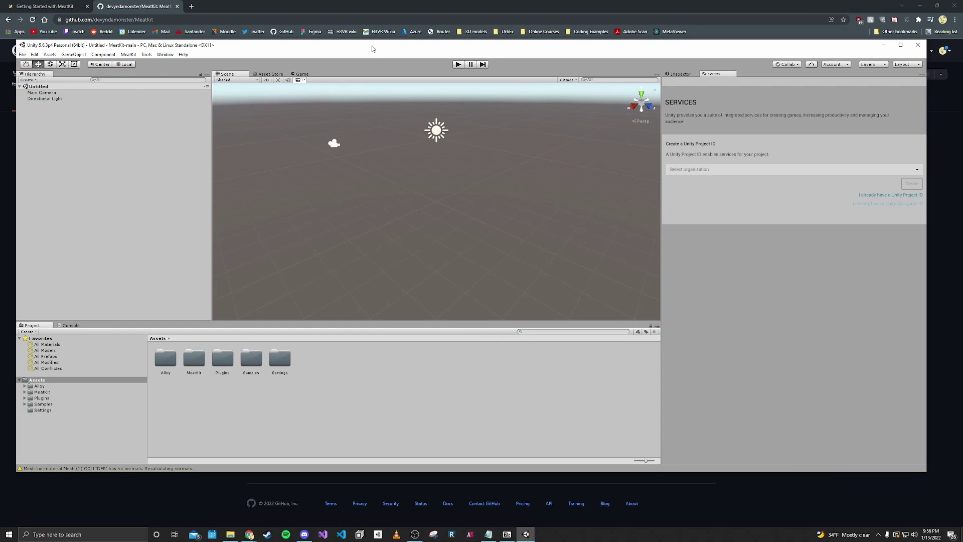
Maximise the Unity editor and show the MeatKit > Scripts import options
drag(374, 45, 380, 2)
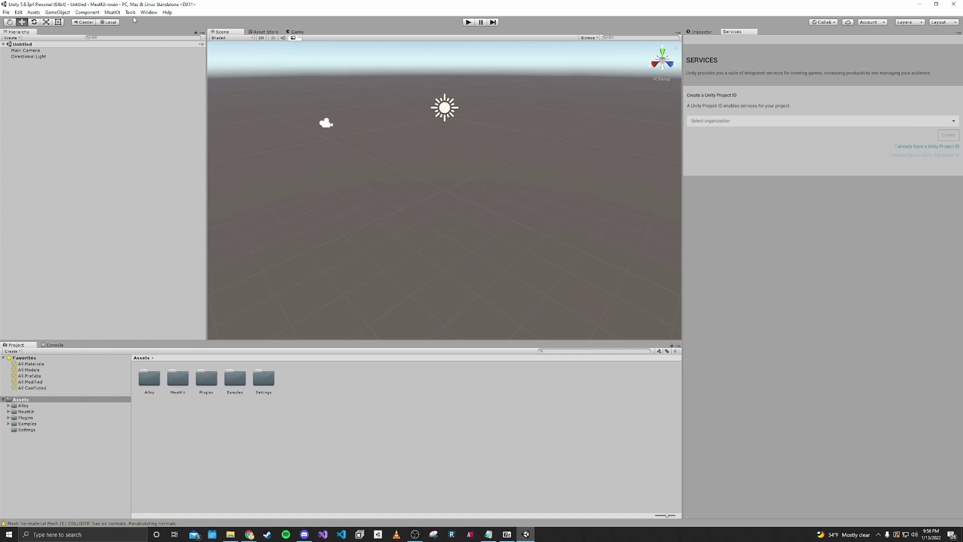
click(116, 12)
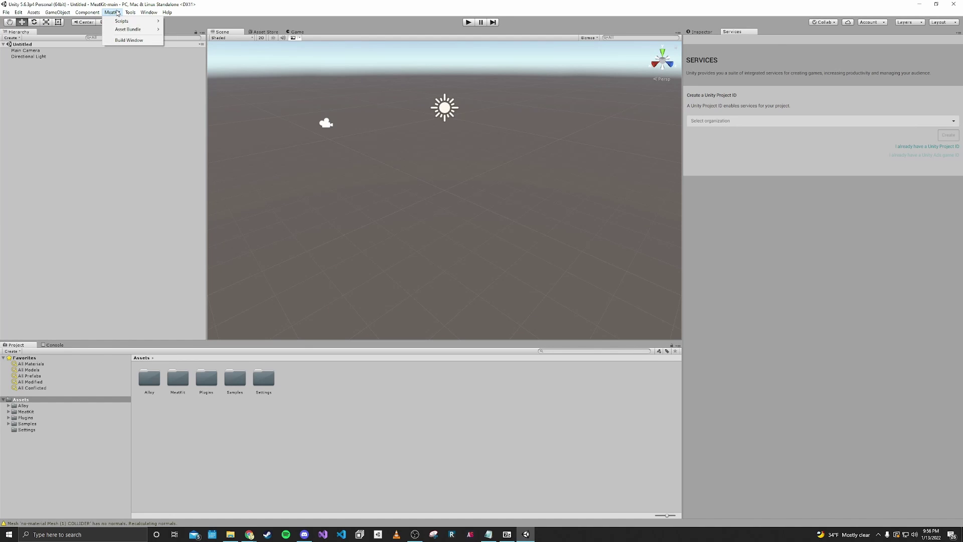
mouse_move(121, 23)
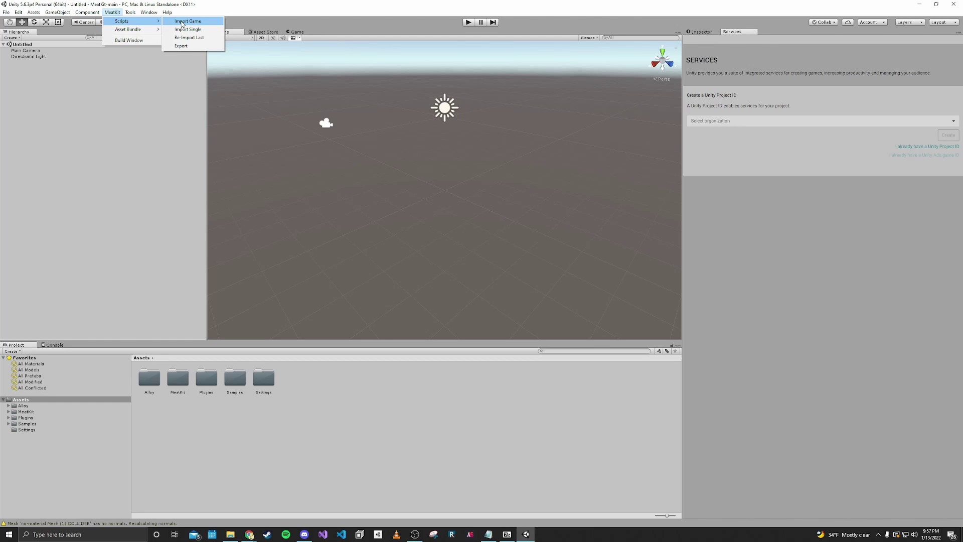
Import Game scripts from the H3VR\h3vr_Data\Managed folder
click(183, 21)
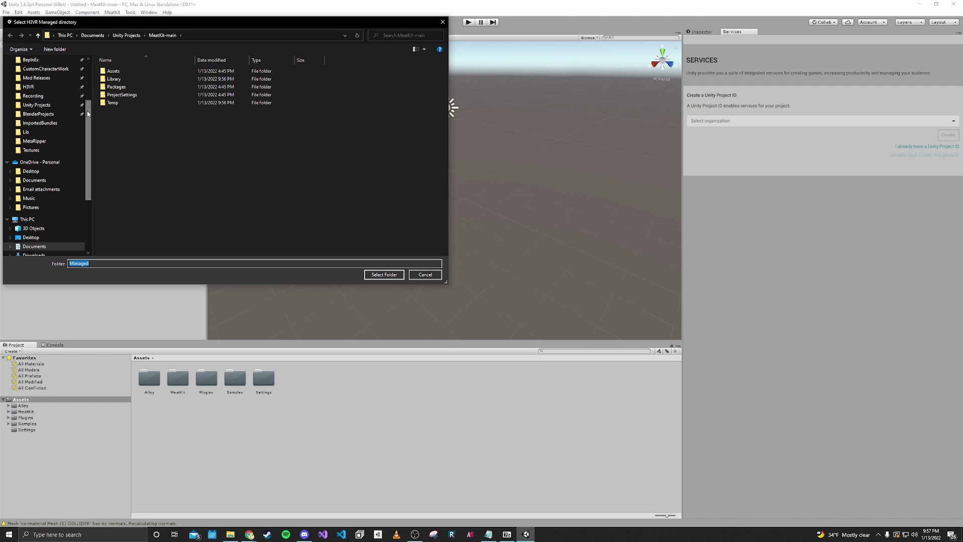
drag(86, 111, 92, 91)
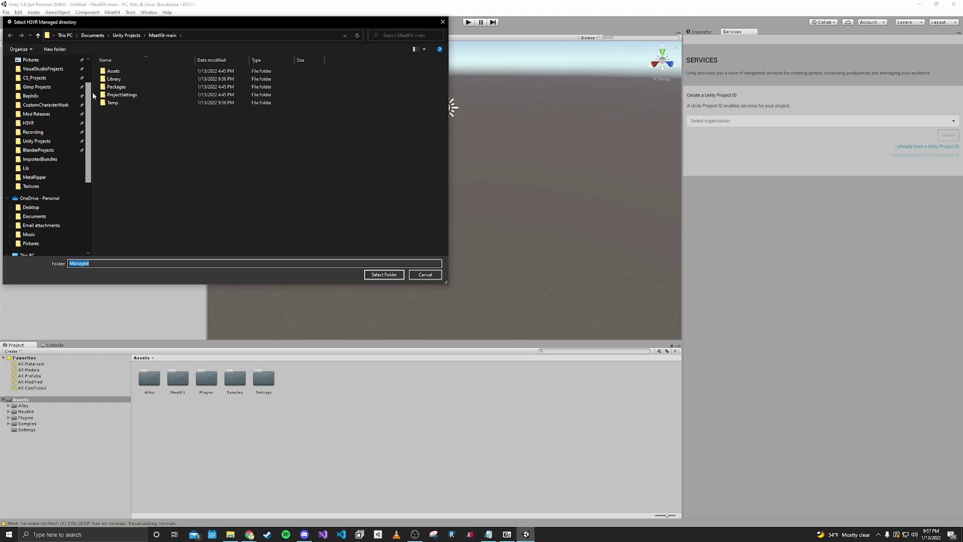
click(29, 123)
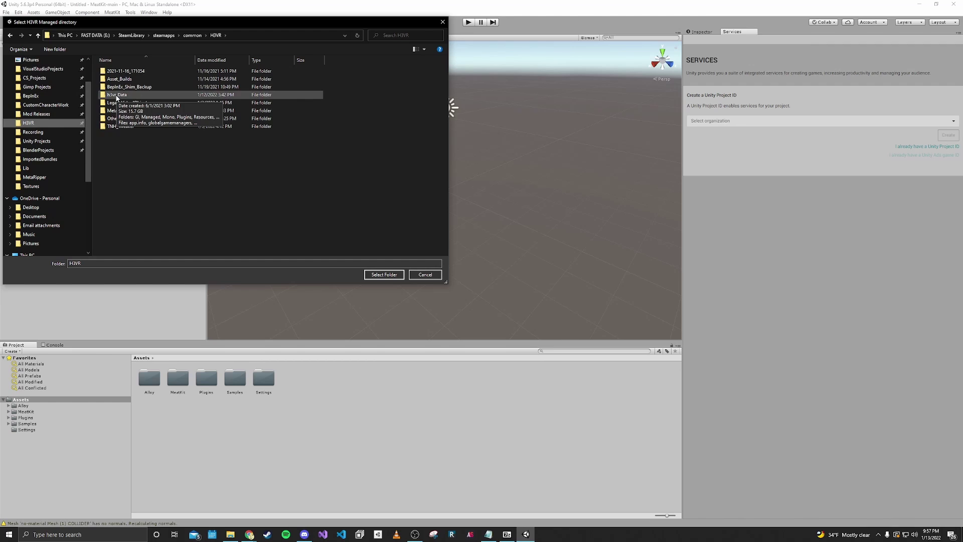
double_click(115, 95)
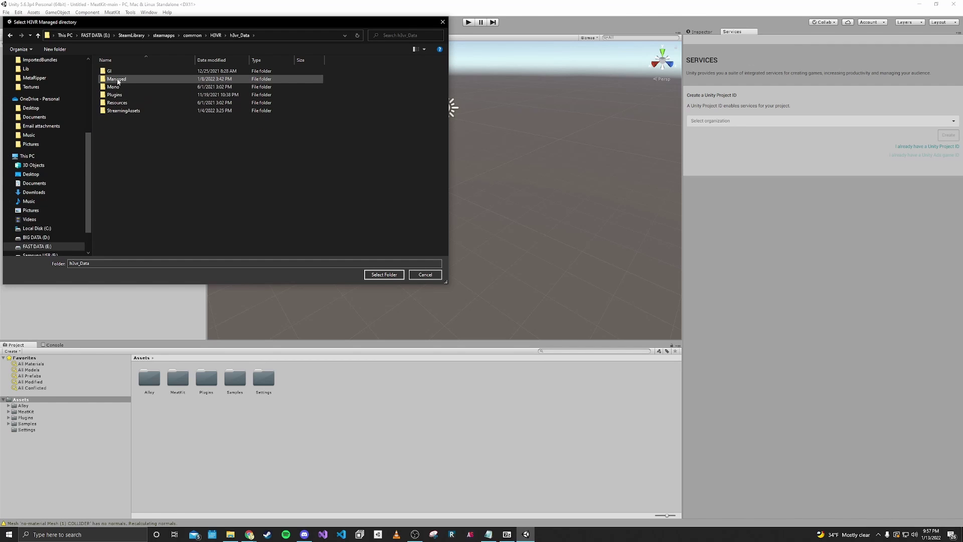
double_click(115, 81)
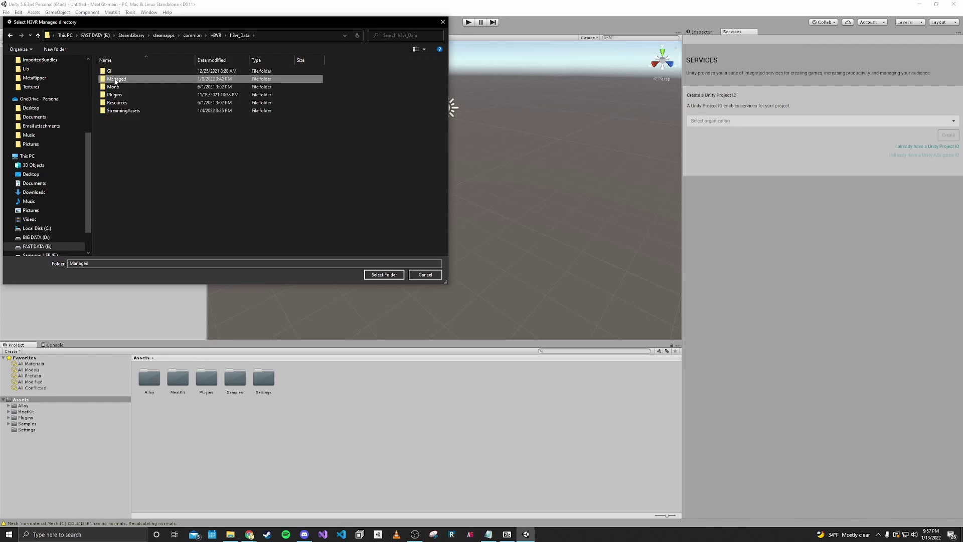
click(383, 275)
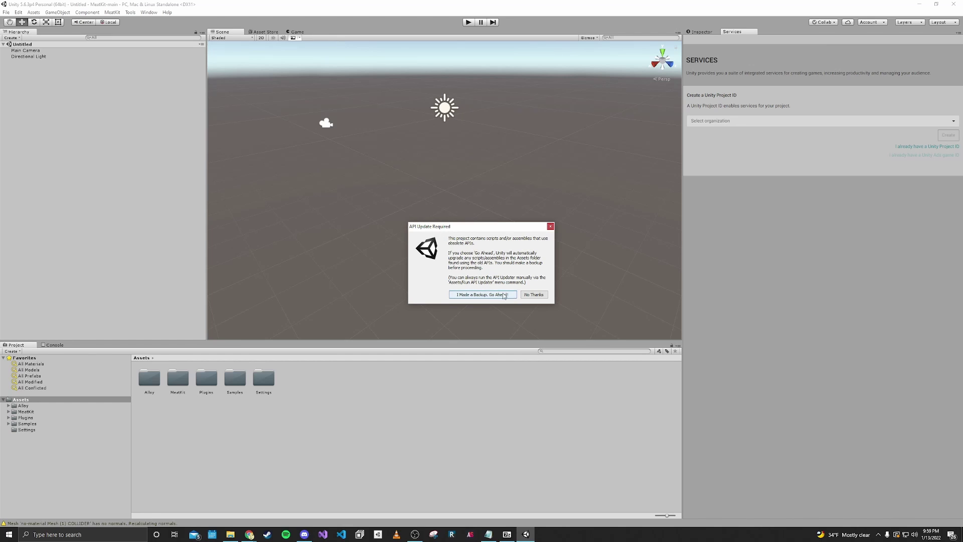
Let the API updater go ahead and clear the console, leaving only the OtherLoader namespace errors
click(482, 296)
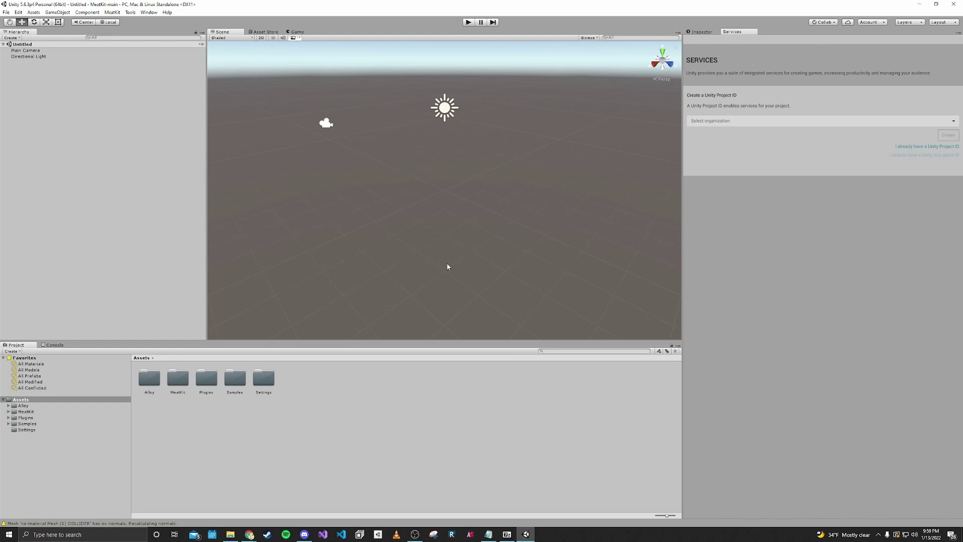
right_drag(411, 257, 219, 338)
click(55, 345)
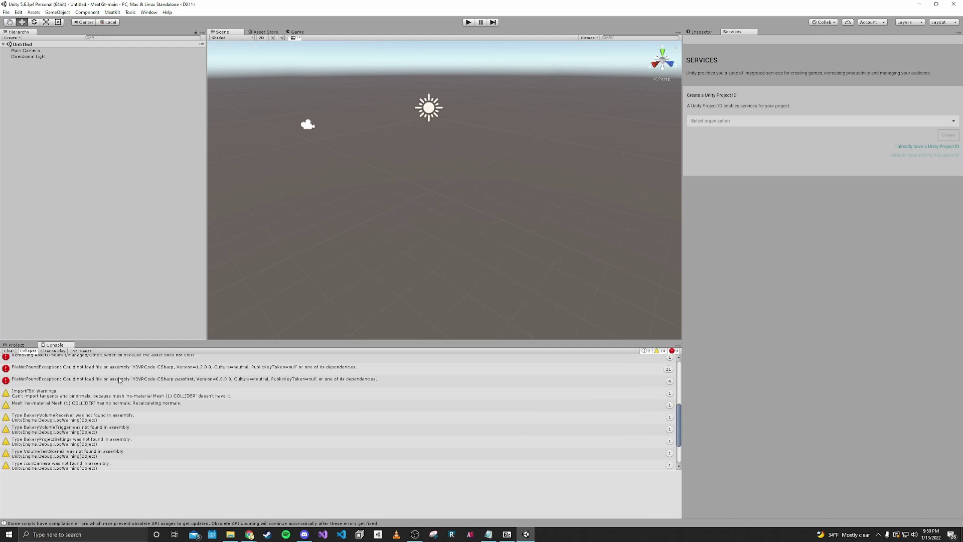
click(10, 350)
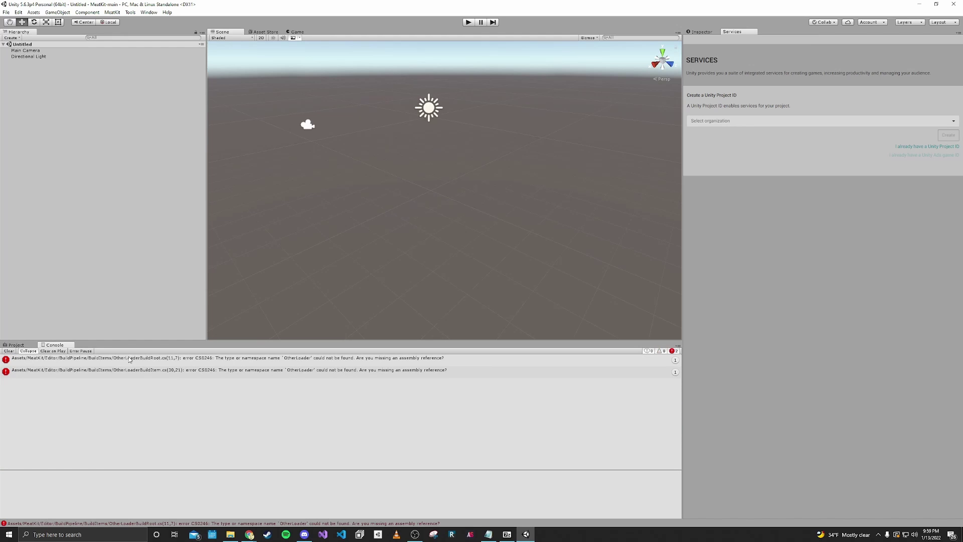
click(20, 346)
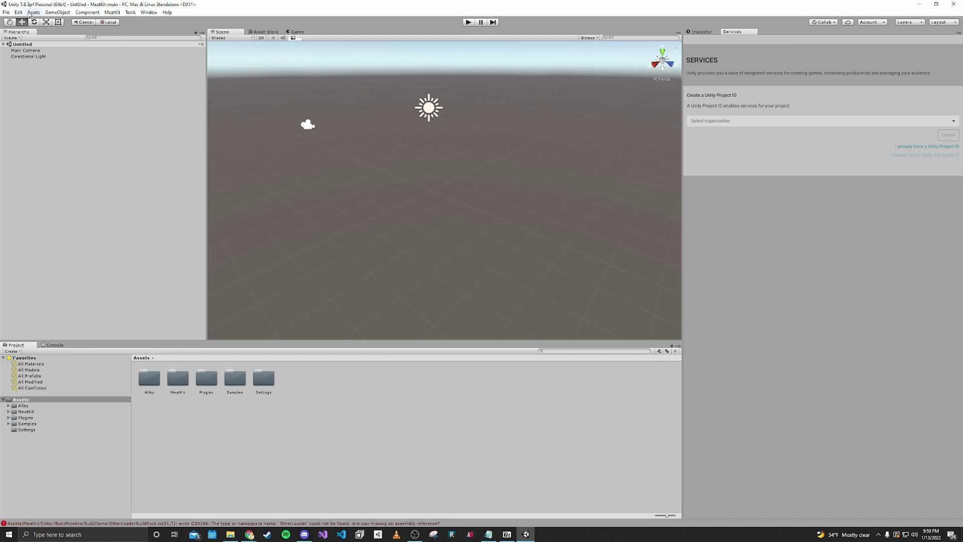
Import all items of OtherloaderPackage.unitypackage from Unity Projects\MeatKit-main\Packages as a custom package
click(31, 12)
mouse_move(49, 78)
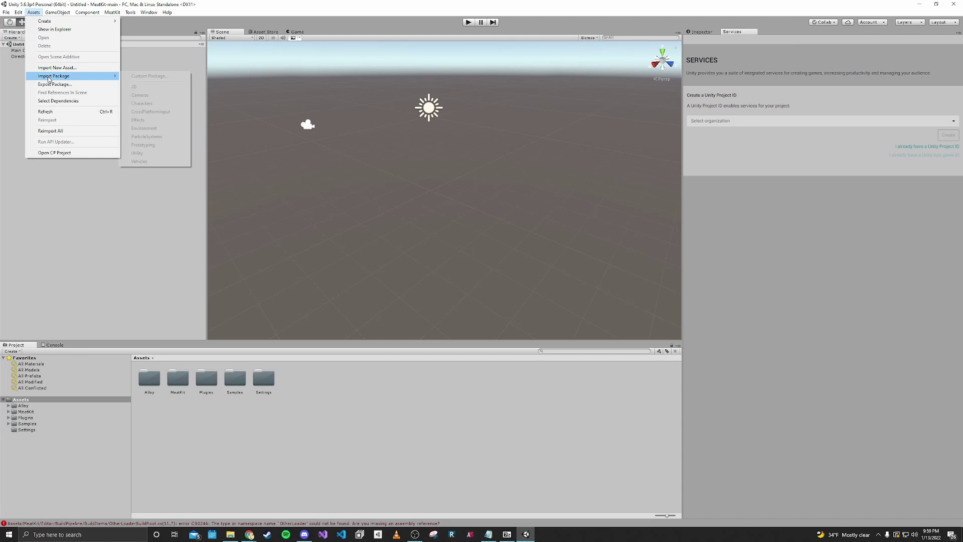
click(136, 76)
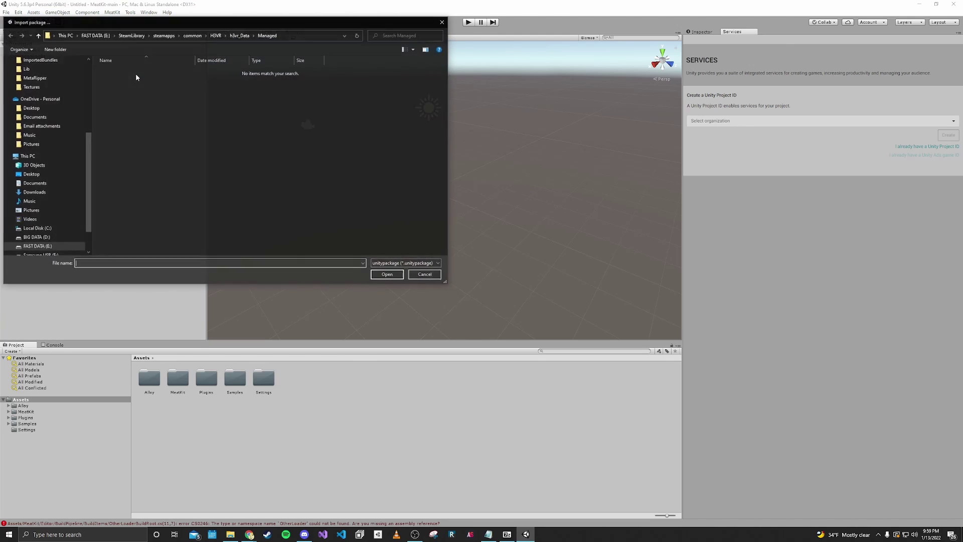
drag(155, 23, 333, 90)
scroll(232, 214, up, 2)
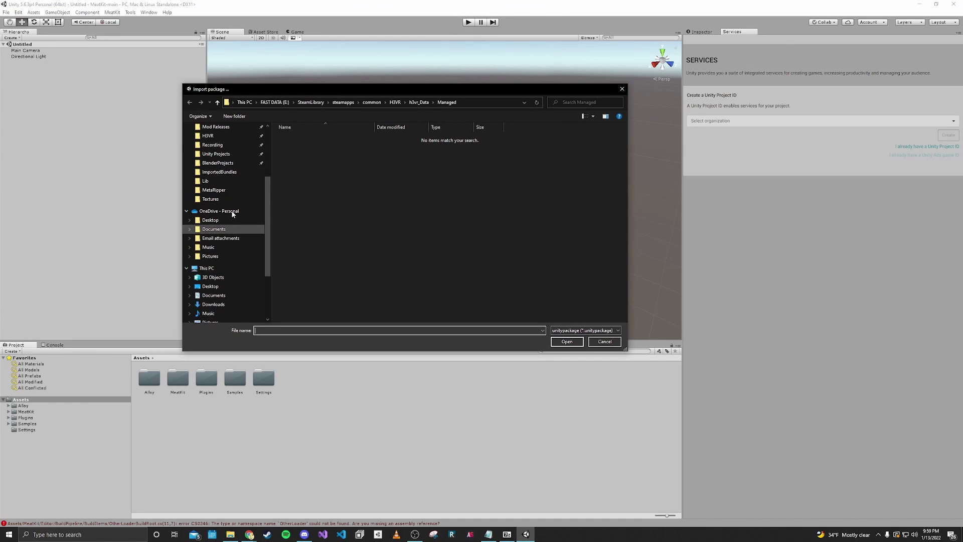
scroll(233, 214, up, 2)
click(215, 191)
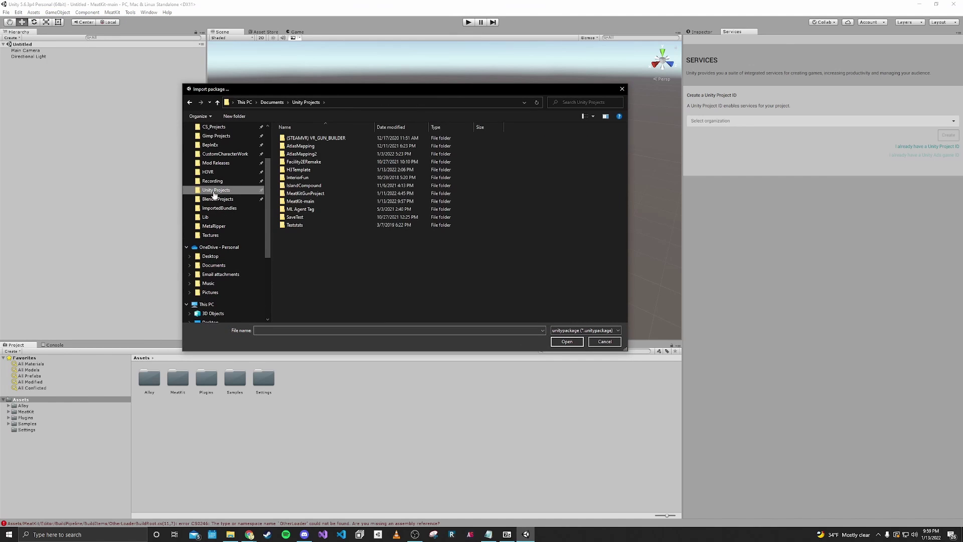
double_click(296, 201)
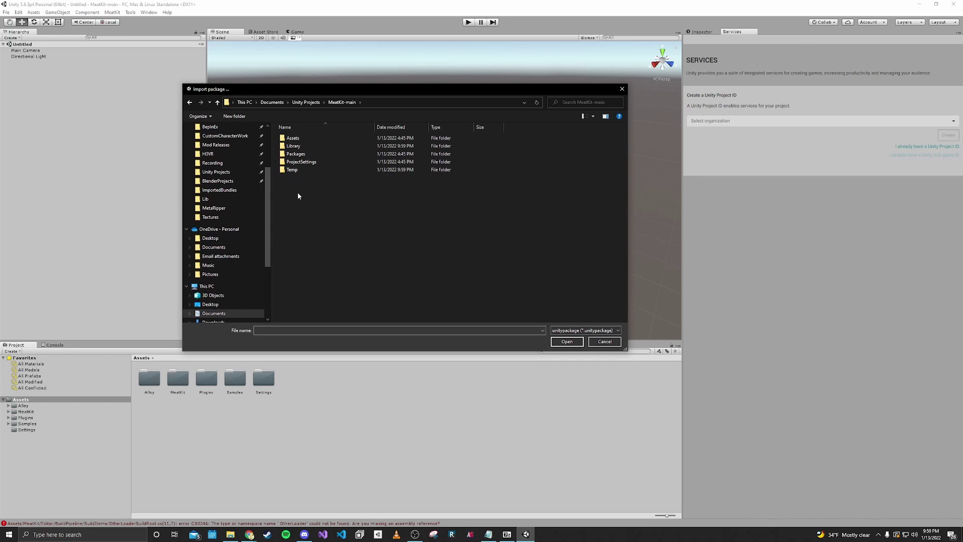
double_click(294, 154)
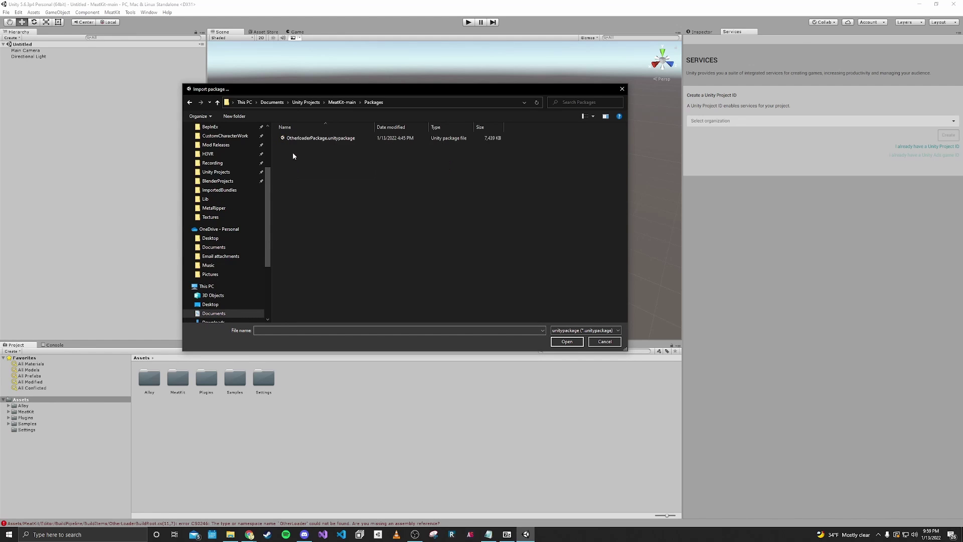
double_click(317, 138)
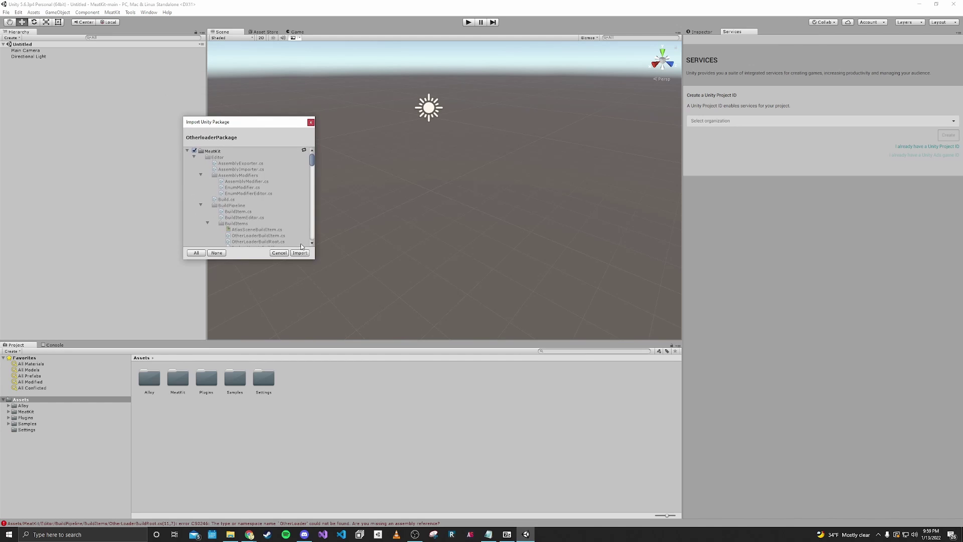
click(300, 253)
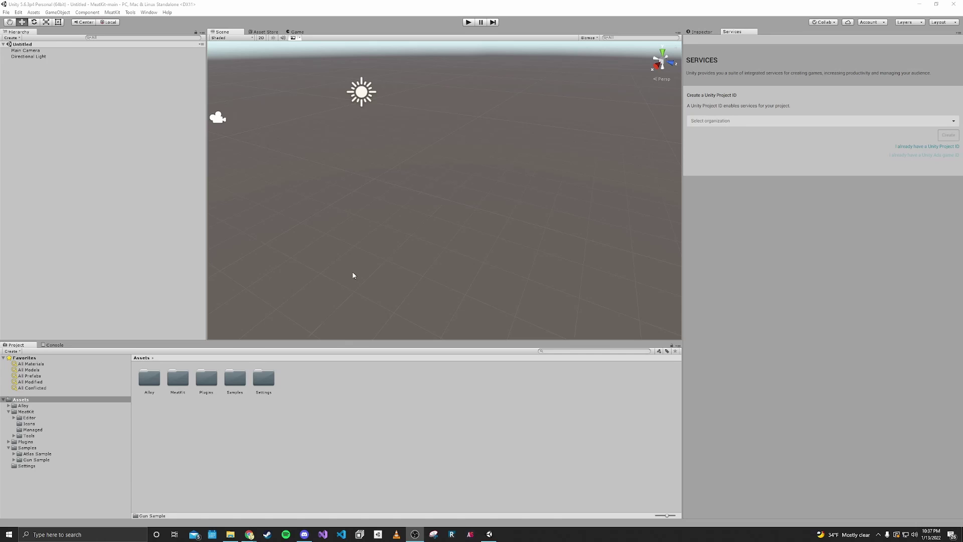
Reimport the Managed folder inside MeatKit in the Project panel
double_click(179, 380)
click(203, 378)
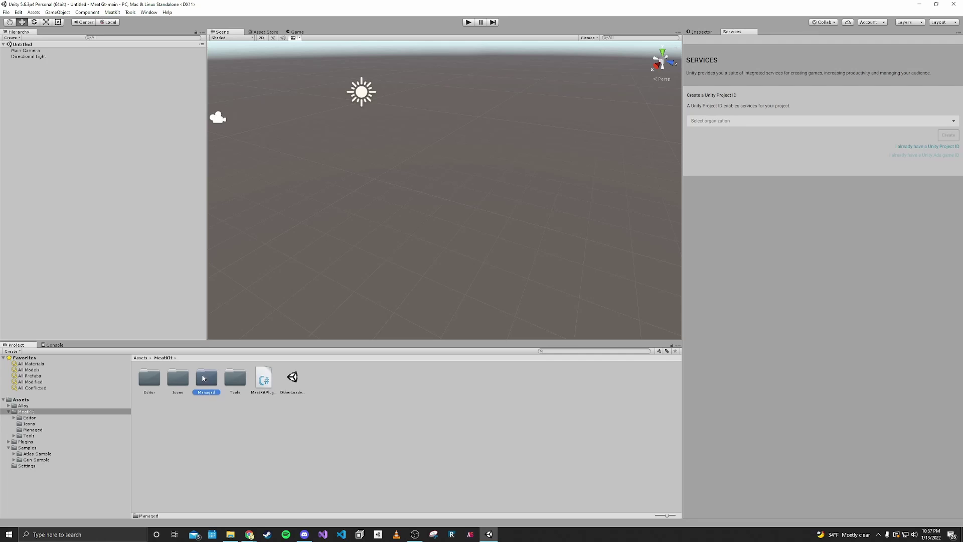
right_click(203, 378)
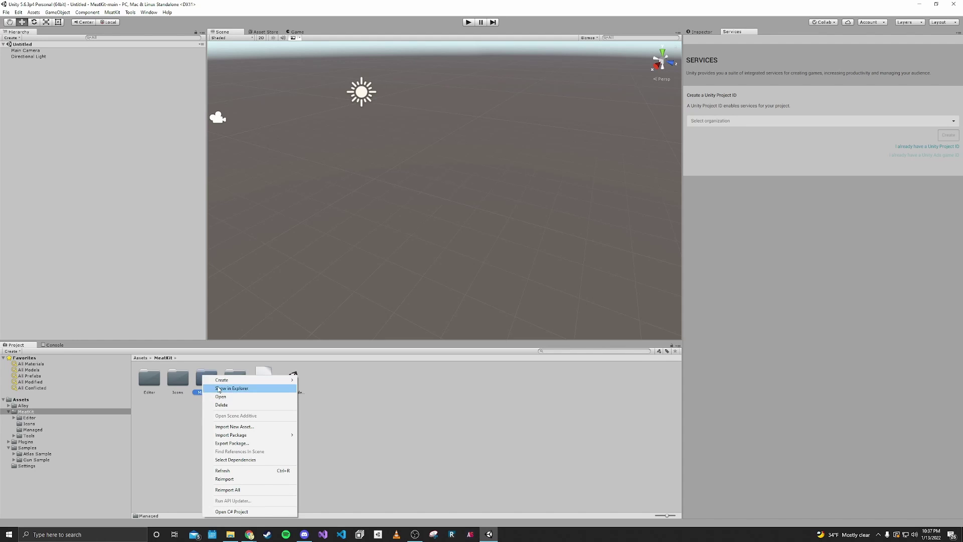
click(227, 479)
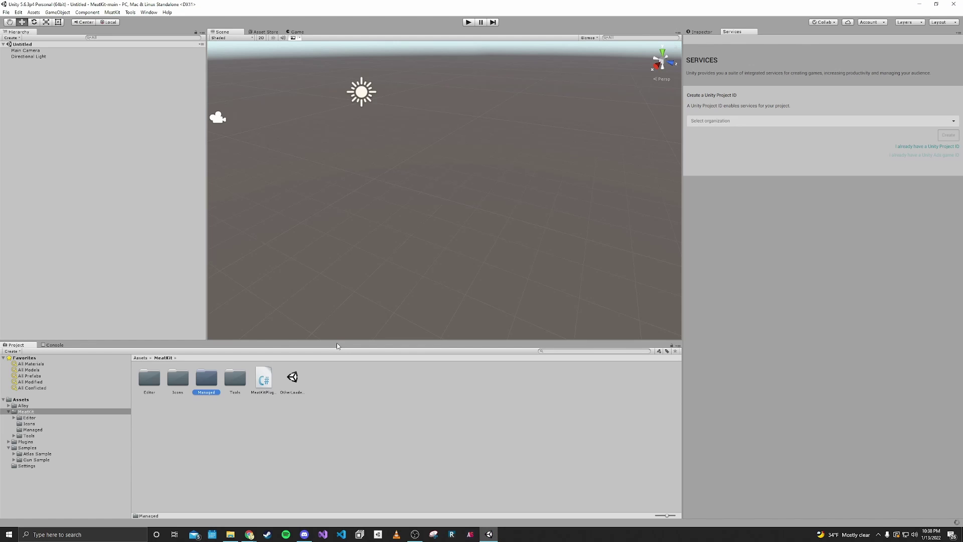
right_drag(378, 245, 378, 251)
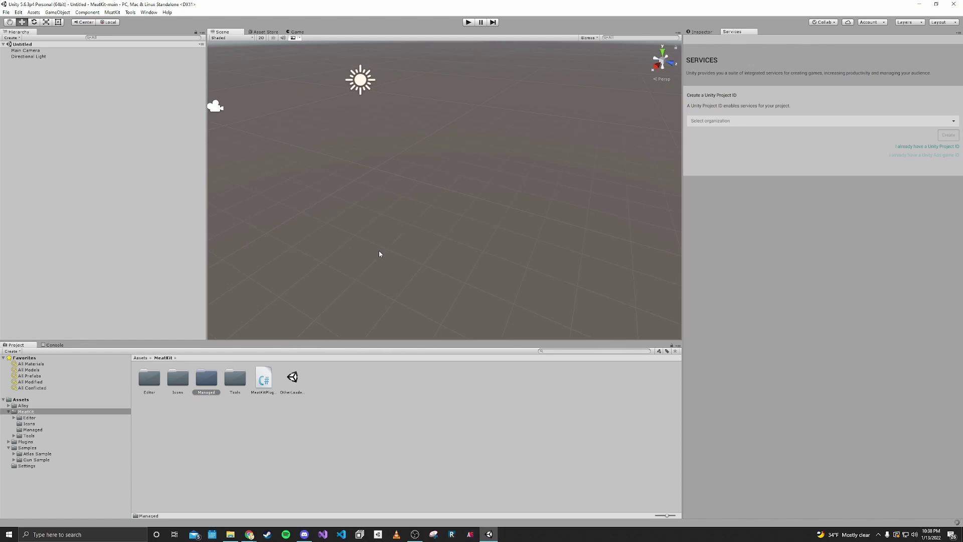
Clear the remaining console warnings so the console is empty
click(55, 345)
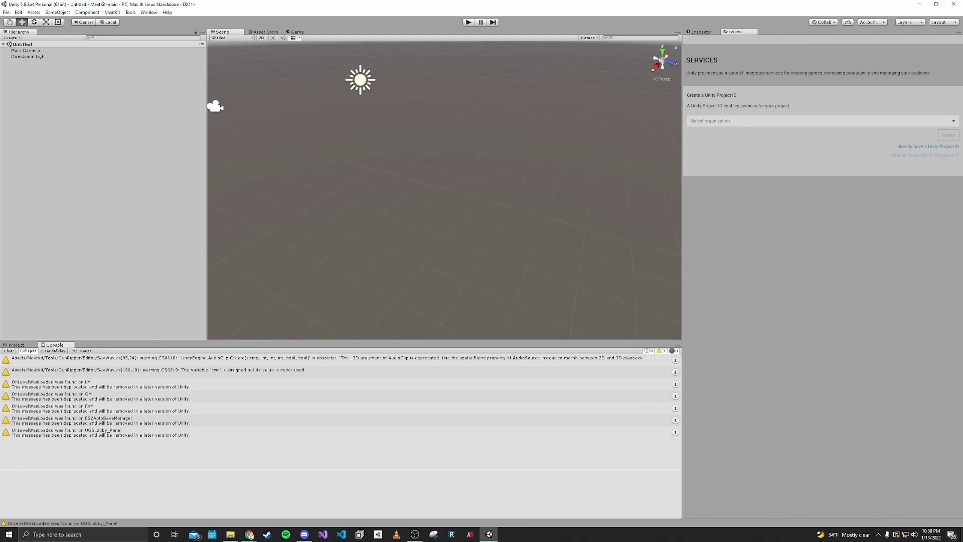
click(9, 351)
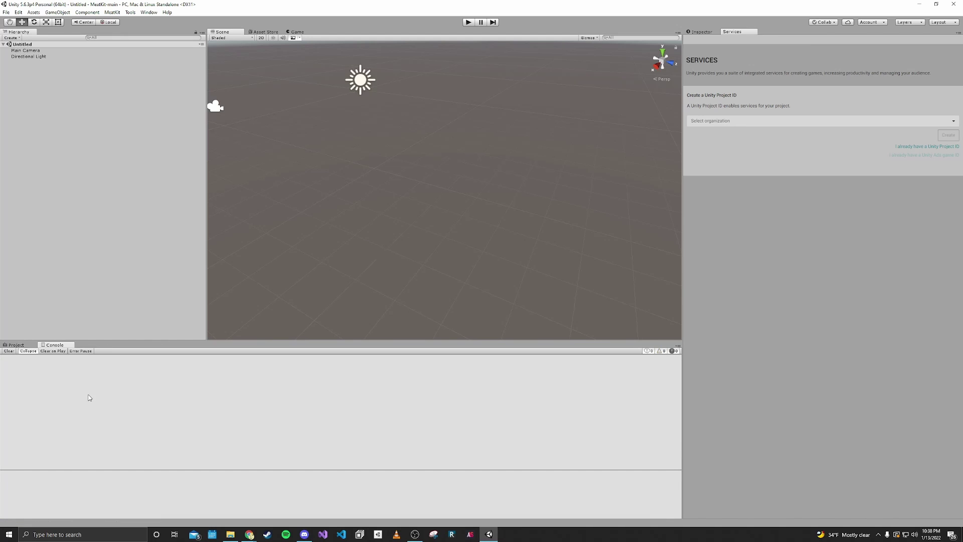
click(17, 345)
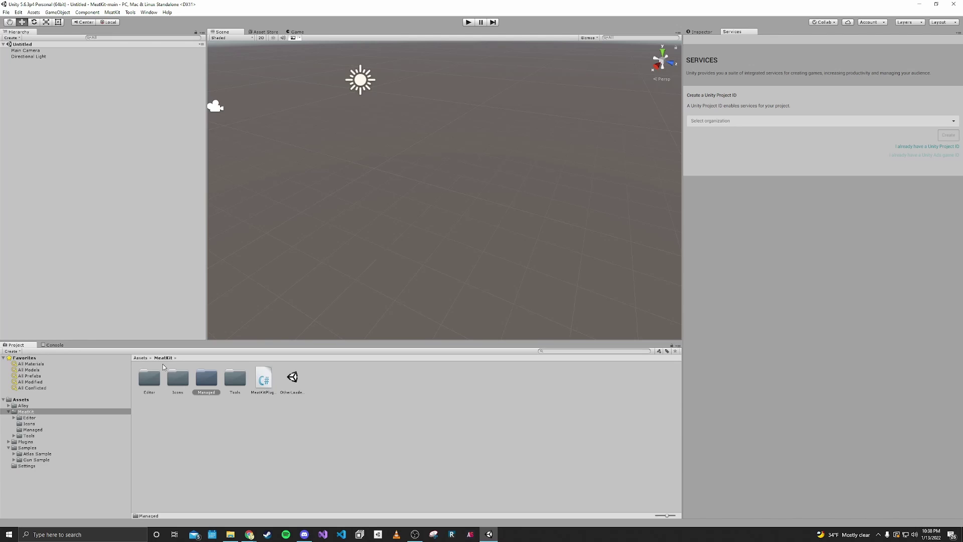
Browse Samples > Gun Sample in the Project panel, then return to the Assets root
click(142, 358)
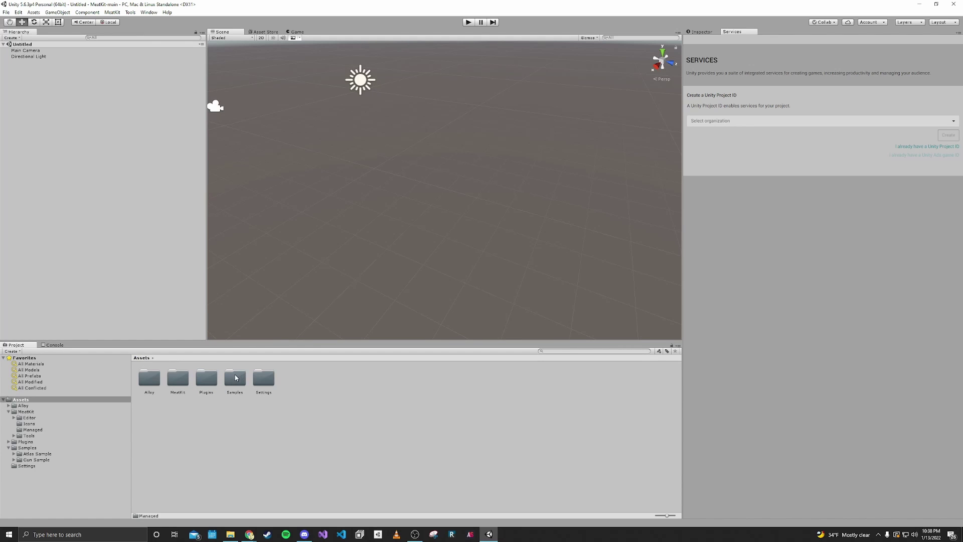
double_click(235, 377)
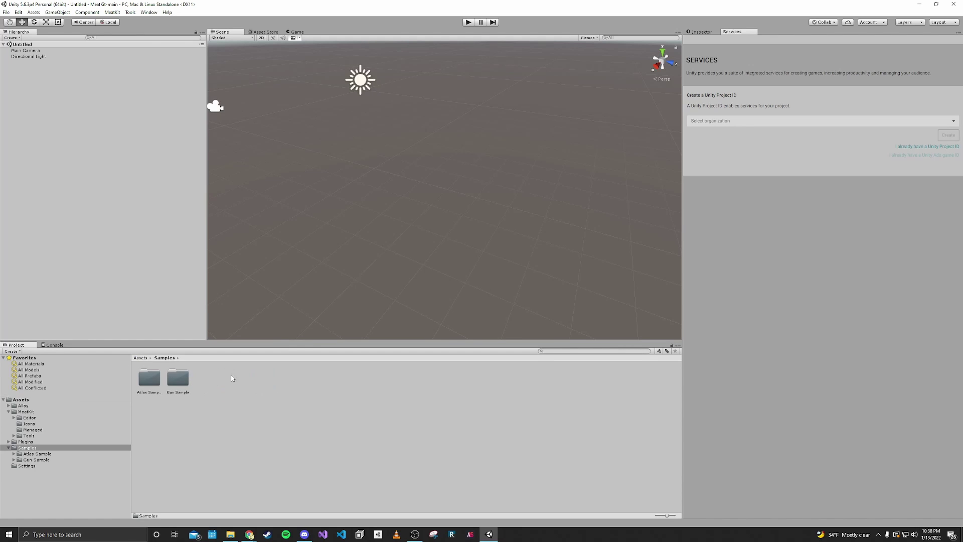
double_click(177, 380)
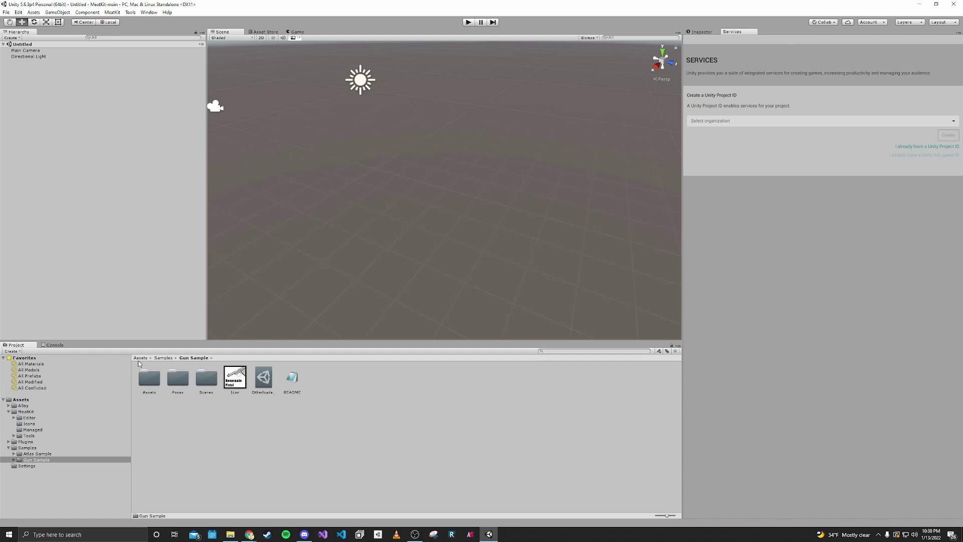
click(141, 358)
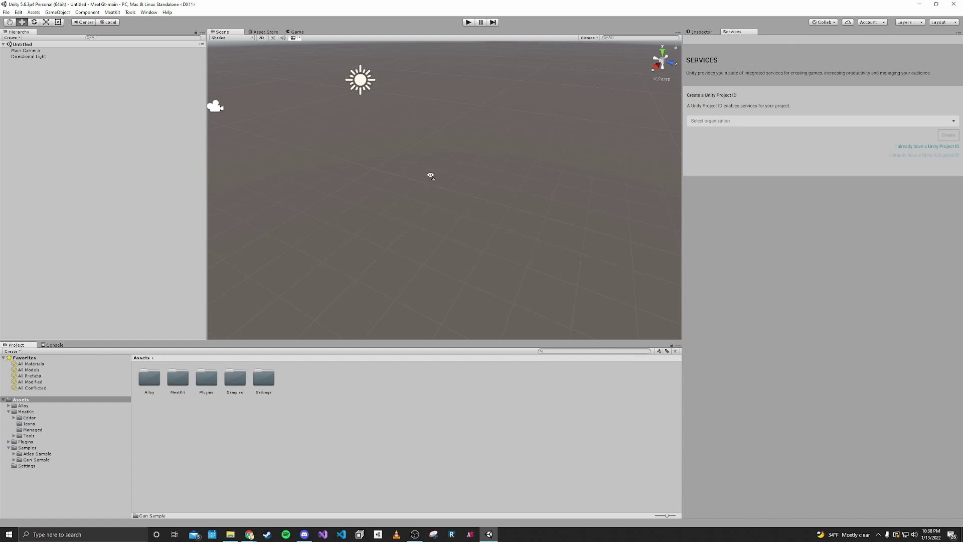
right_drag(431, 175, 433, 174)
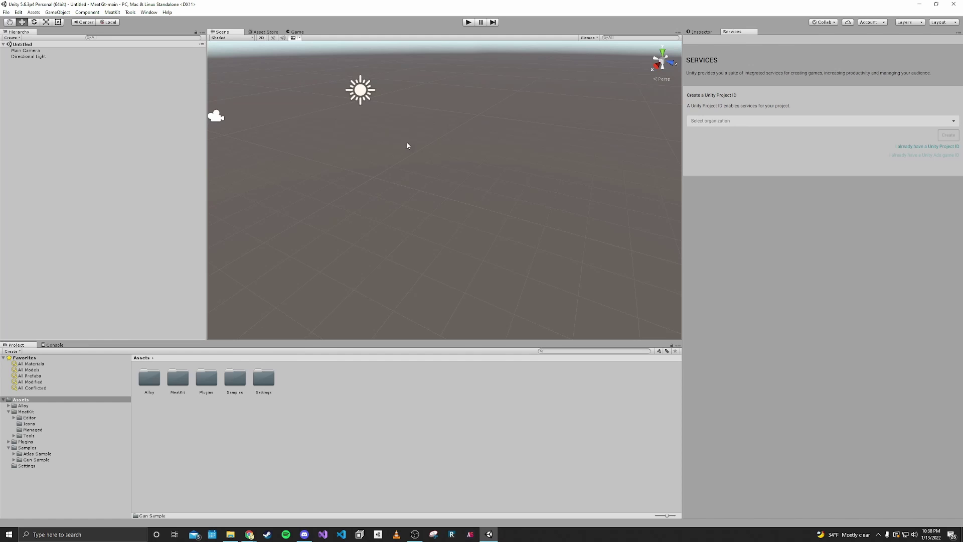